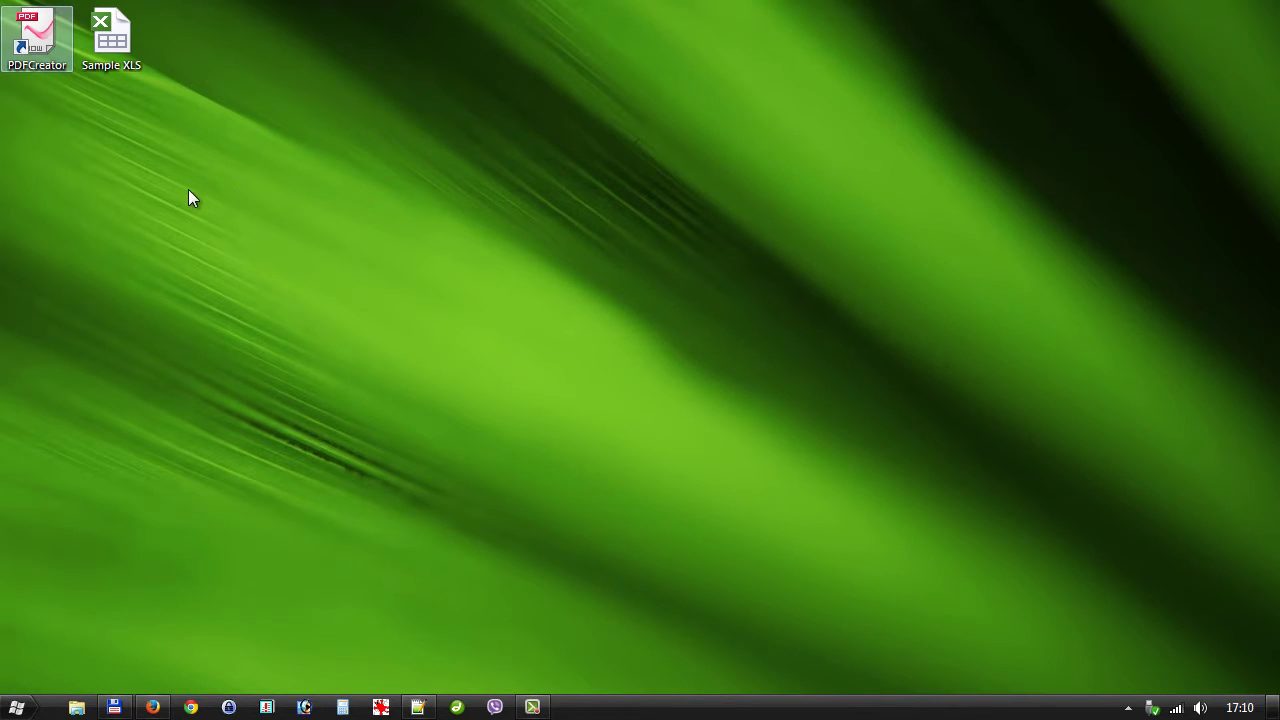
Step: Confirm in Devices and Printers that PDFCreator is the default printer, then close the window
left_click(16, 707)
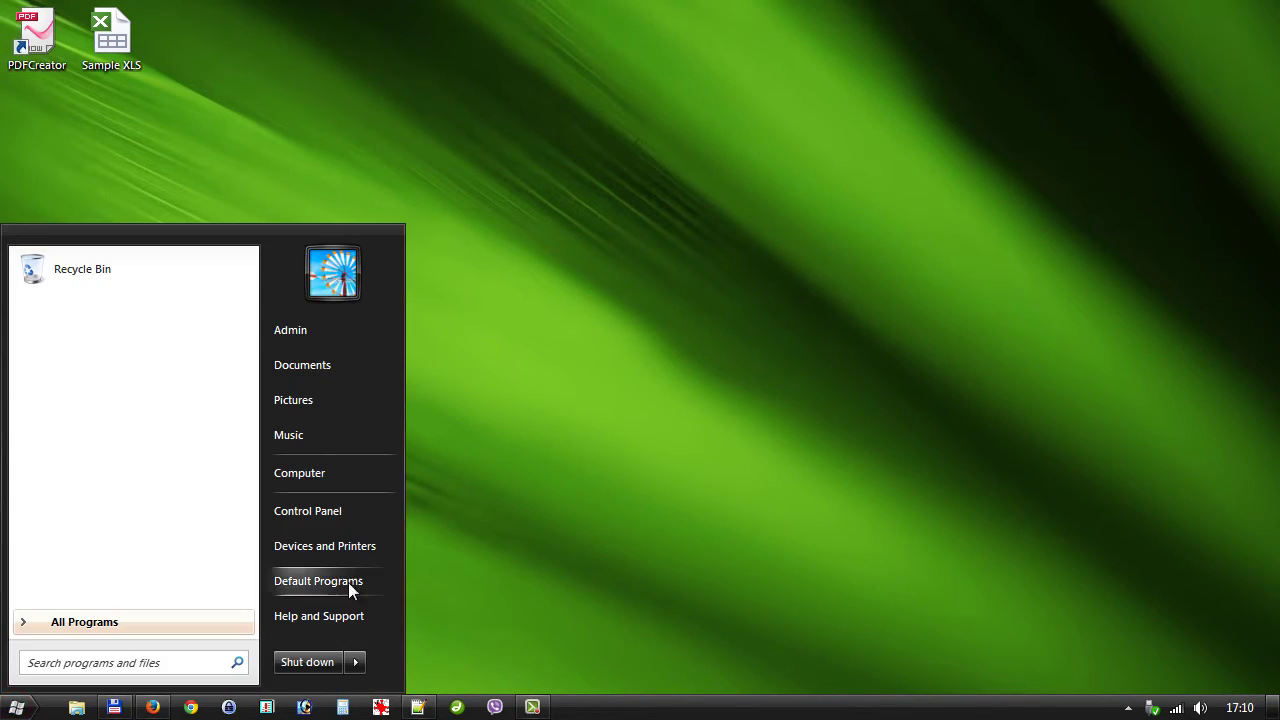
left_click(364, 545)
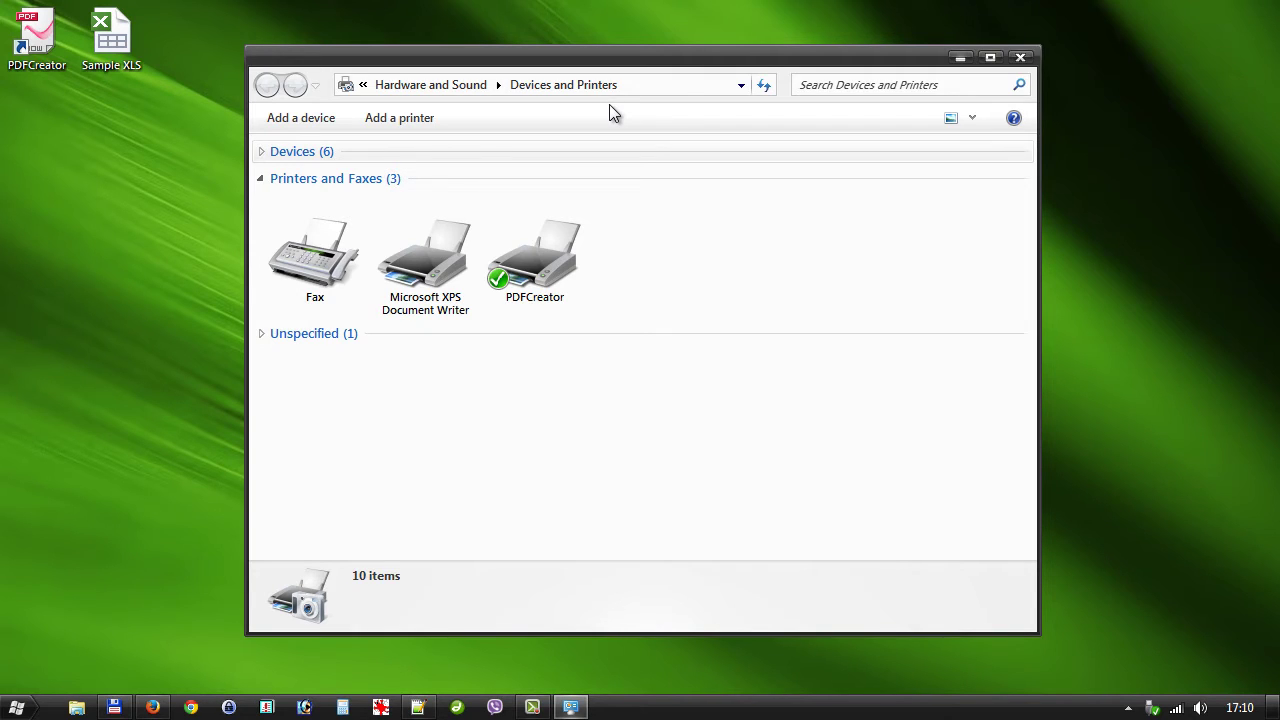
left_click(535, 252)
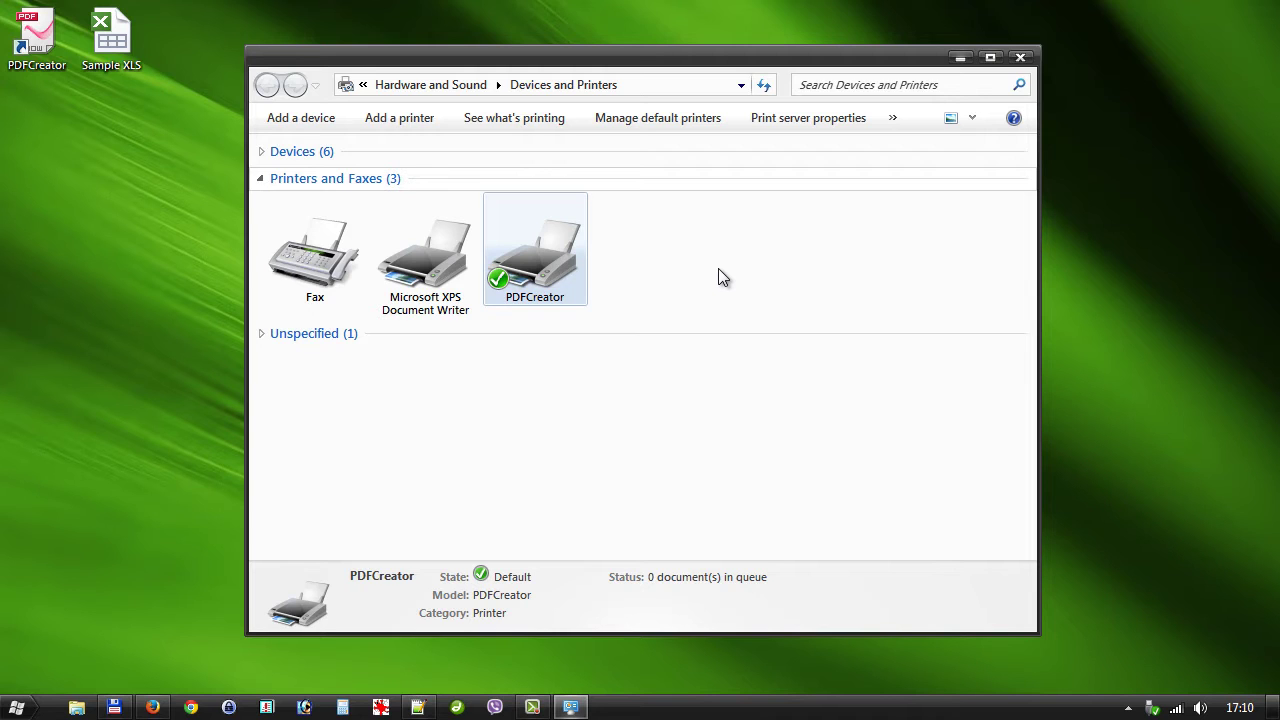
left_click(1020, 57)
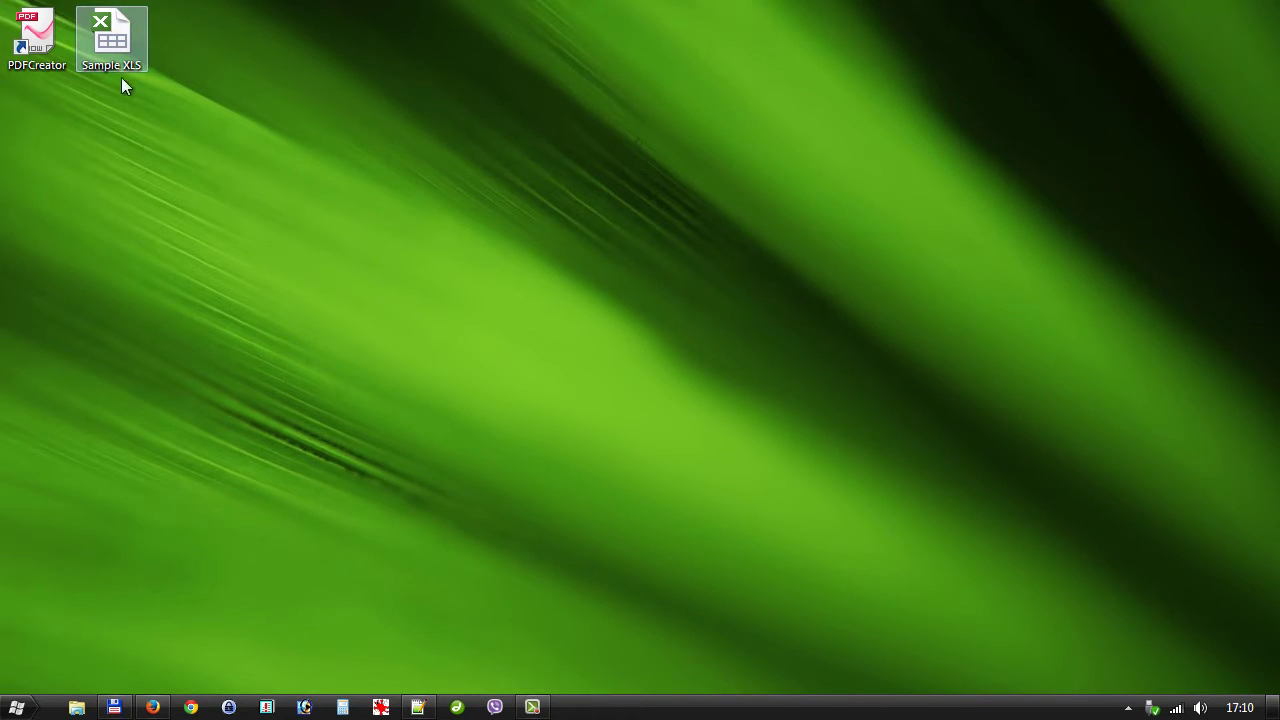
Step: Open the Sample XLS workbook from the desktop and select an empty cell like M16
double_click(112, 38)
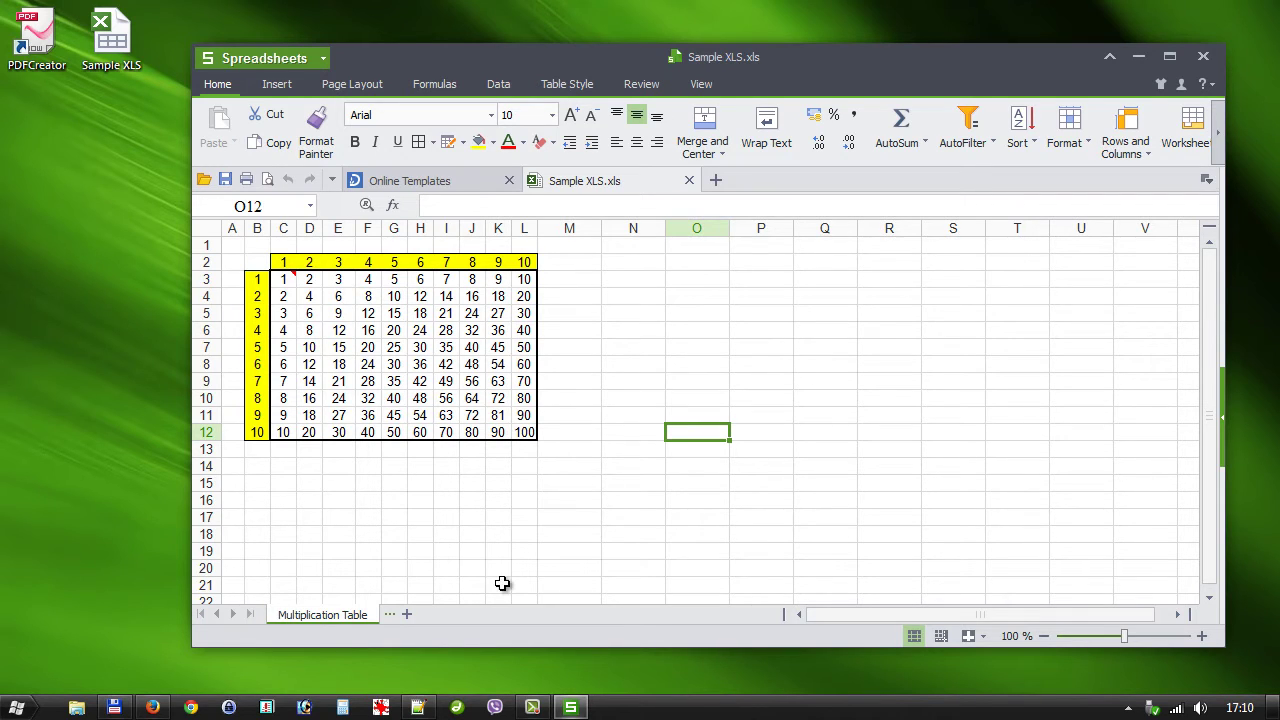
left_click(567, 503)
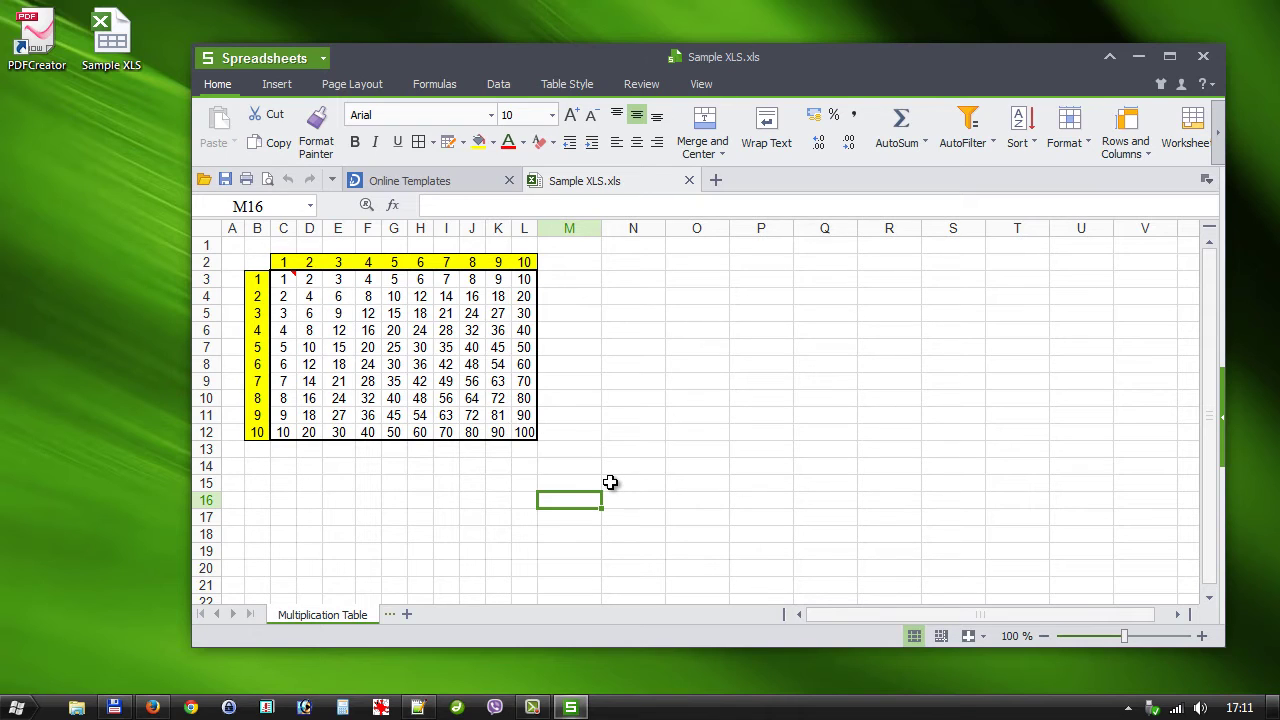
Step: Print the Multiplication Table sheet with PDFCreator selected as the printer
left_click(262, 60)
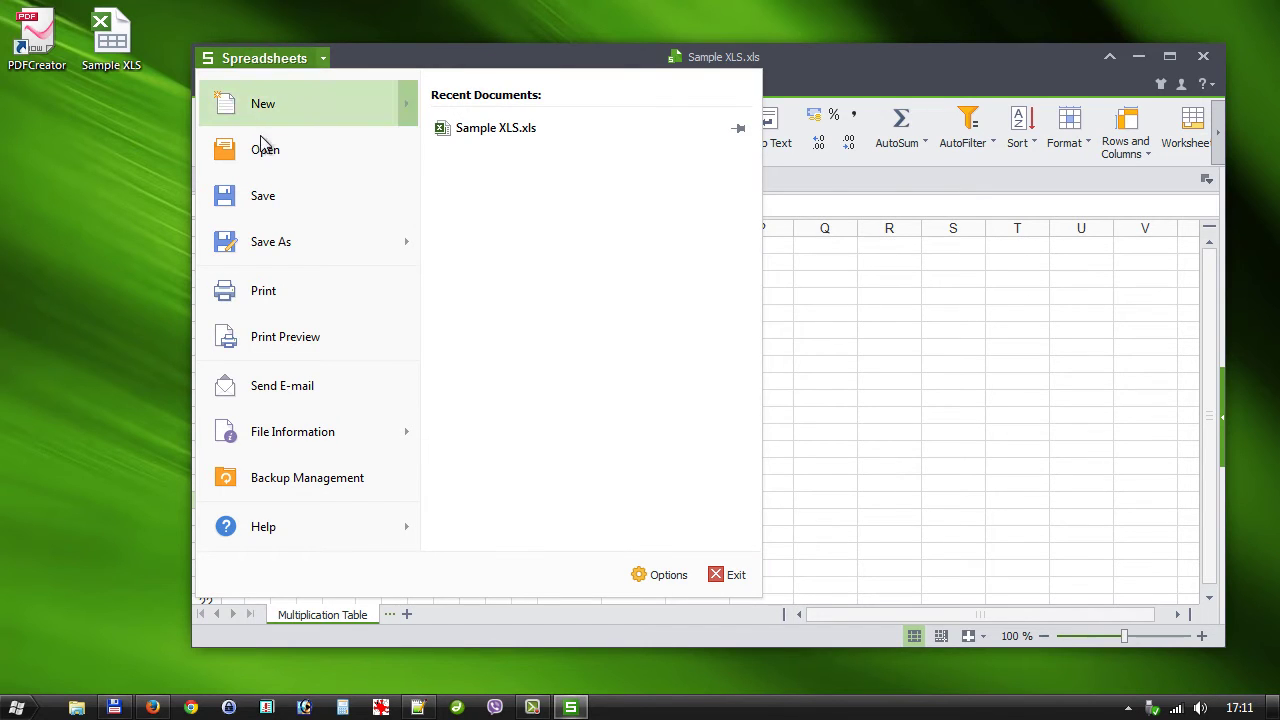
left_click(303, 305)
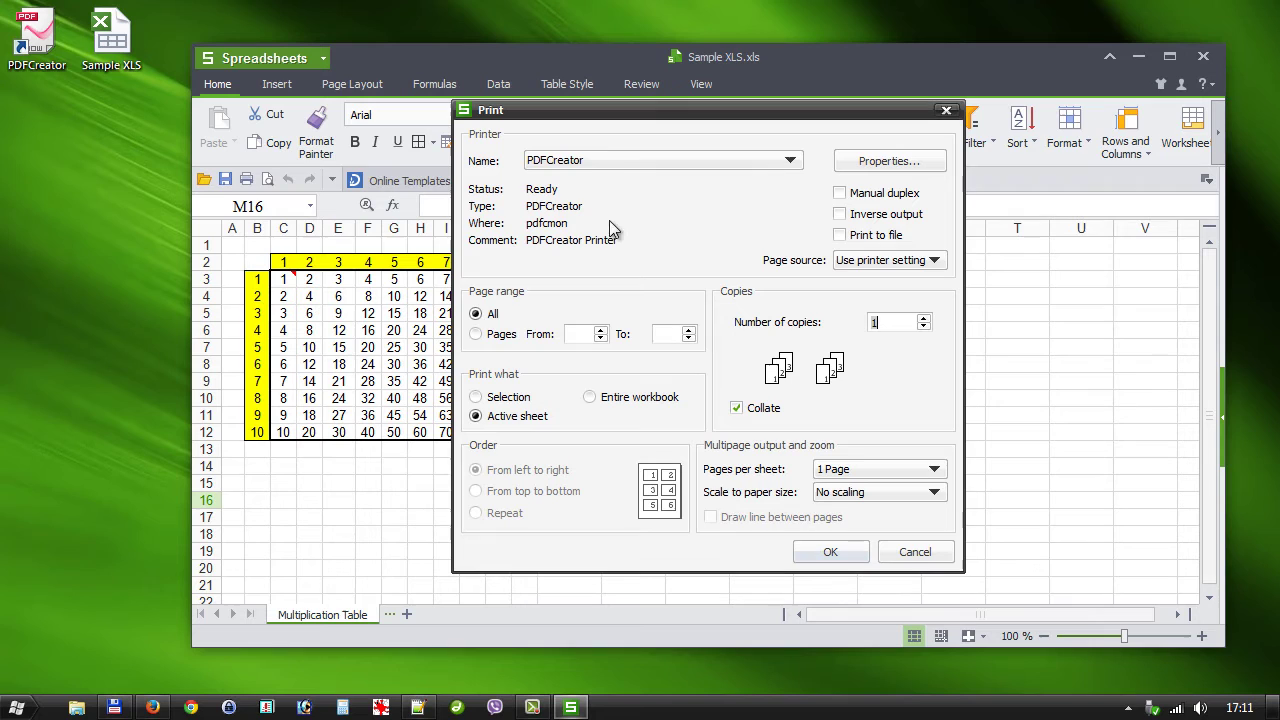
left_click(606, 160)
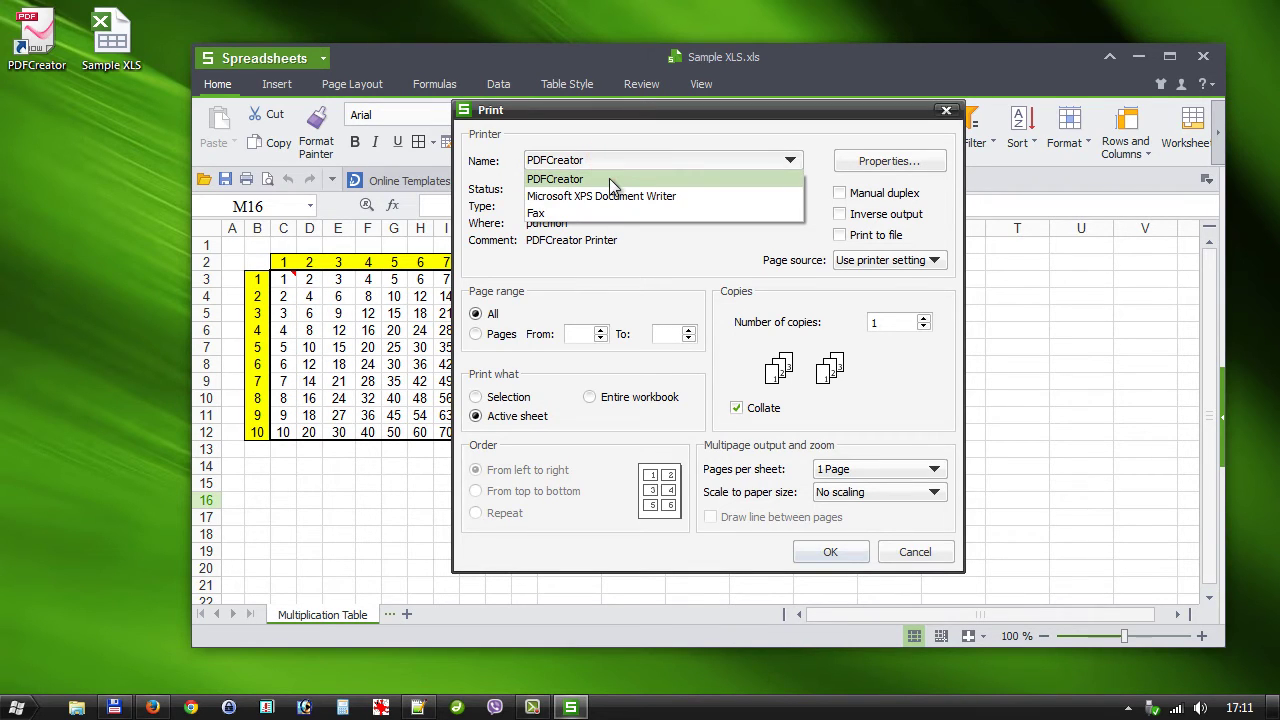
left_click(609, 178)
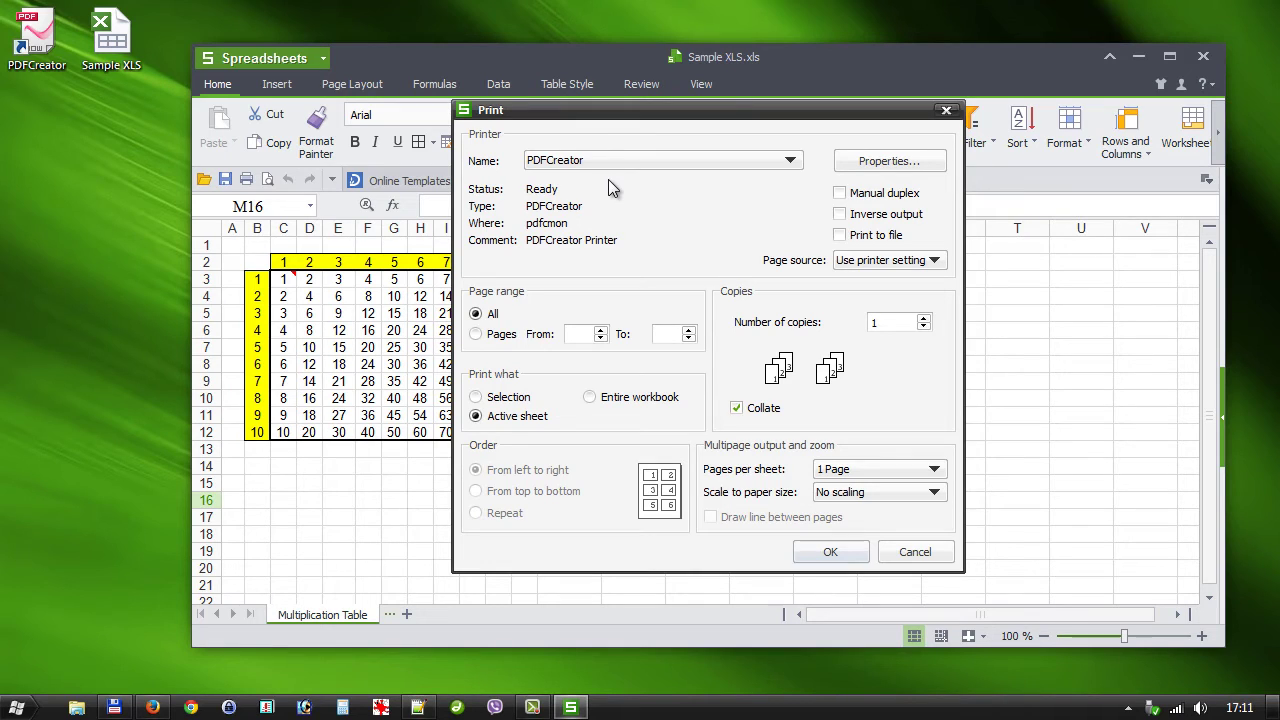
left_click(847, 553)
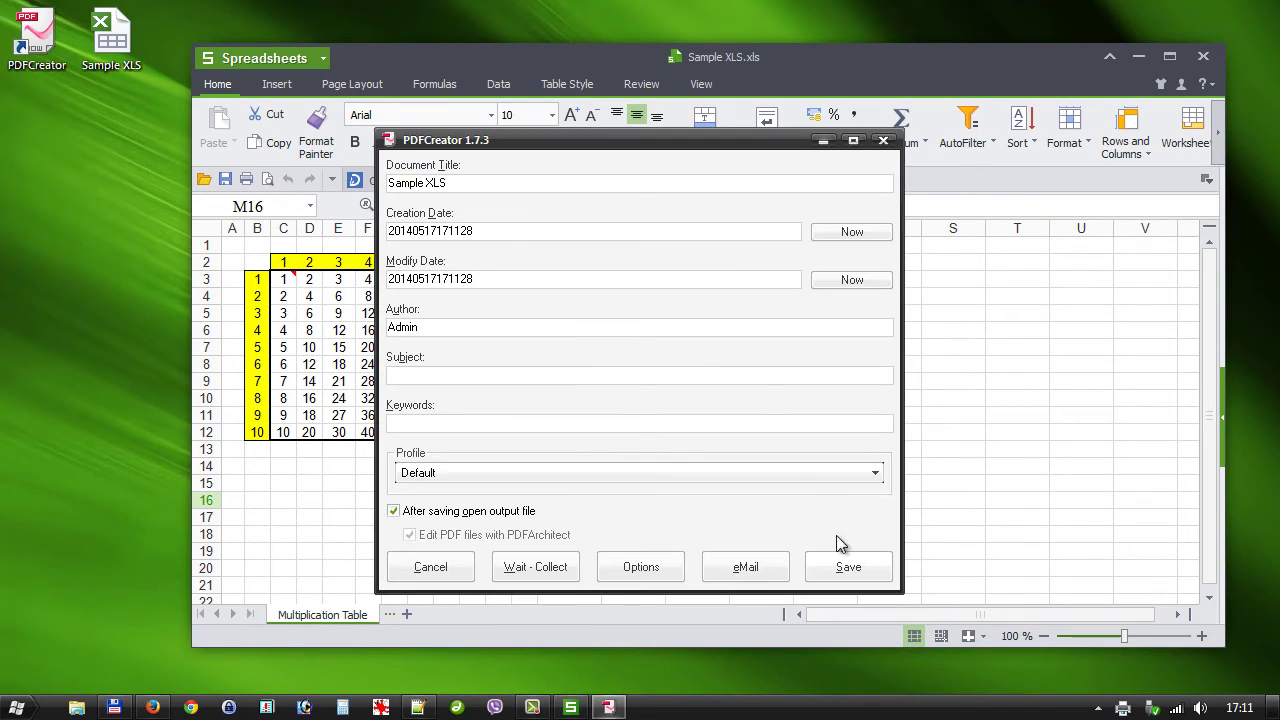
Step: Review the PDFCreator job details titled Sample XLS with the Default profile
left_click(487, 184)
left_click(498, 184)
Step: Start saving the PDF and choose the Desktop as the save location
left_click(876, 574)
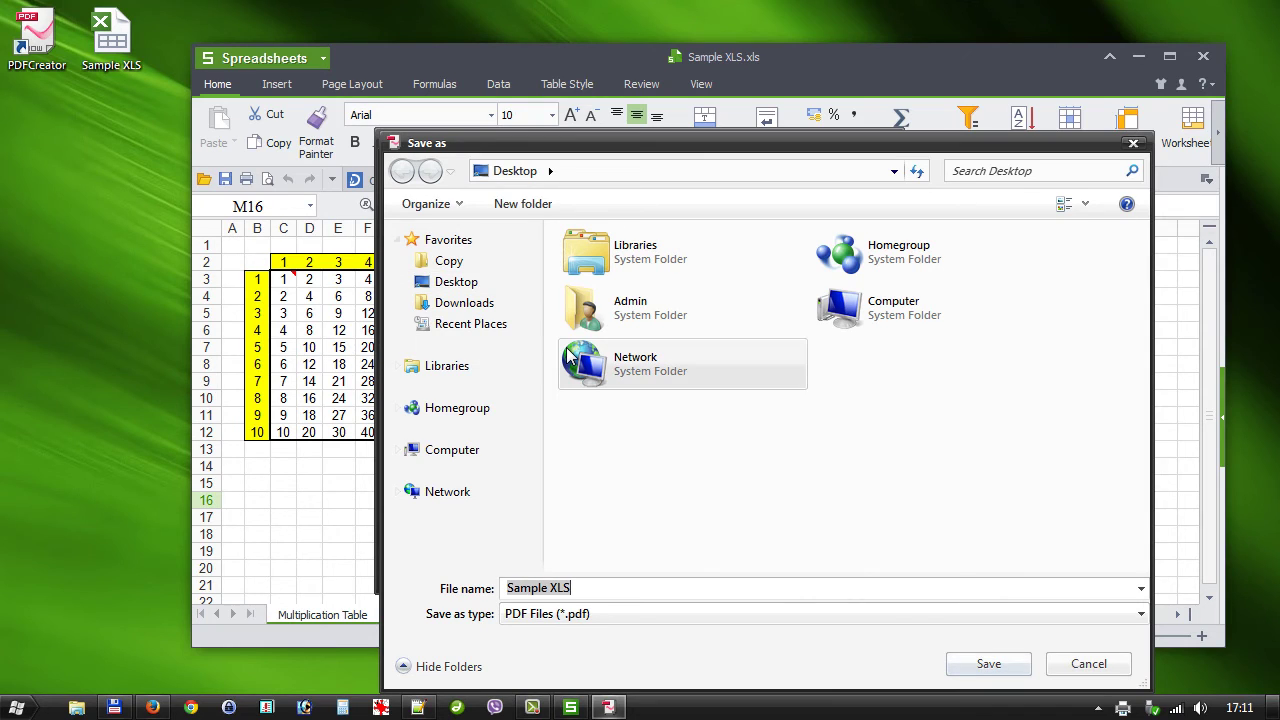
left_click(440, 284)
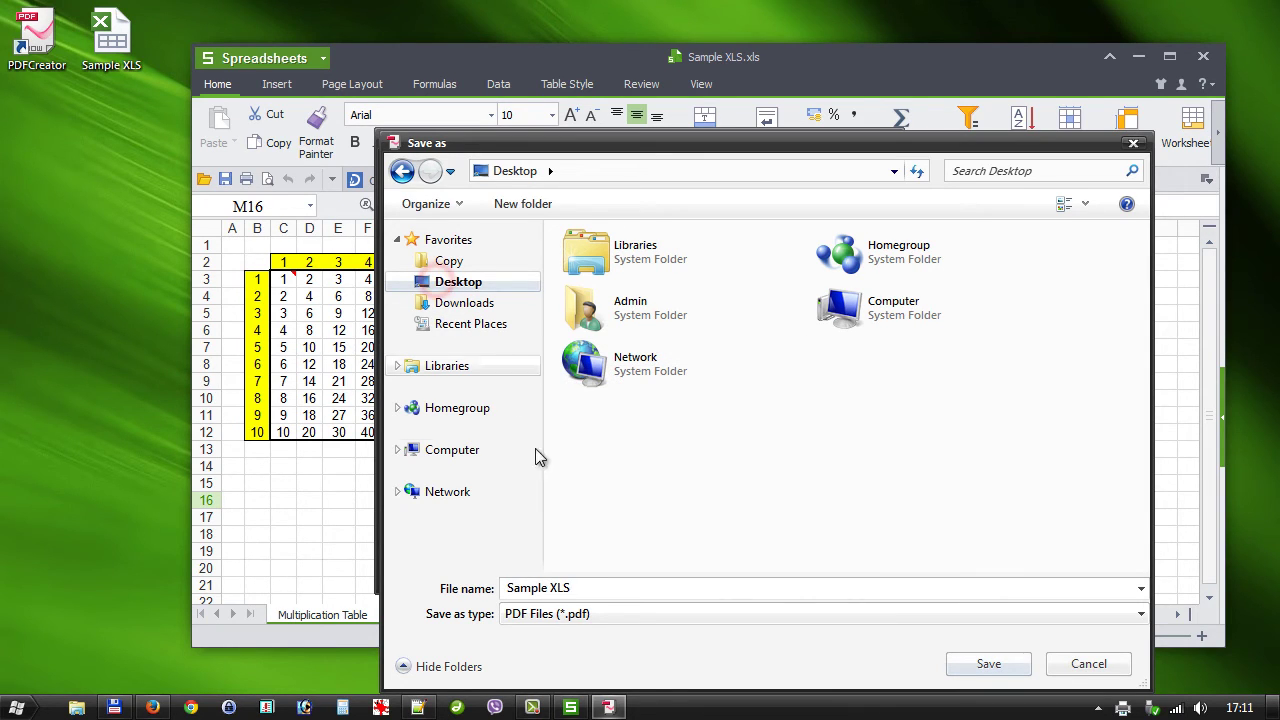
left_click(594, 588)
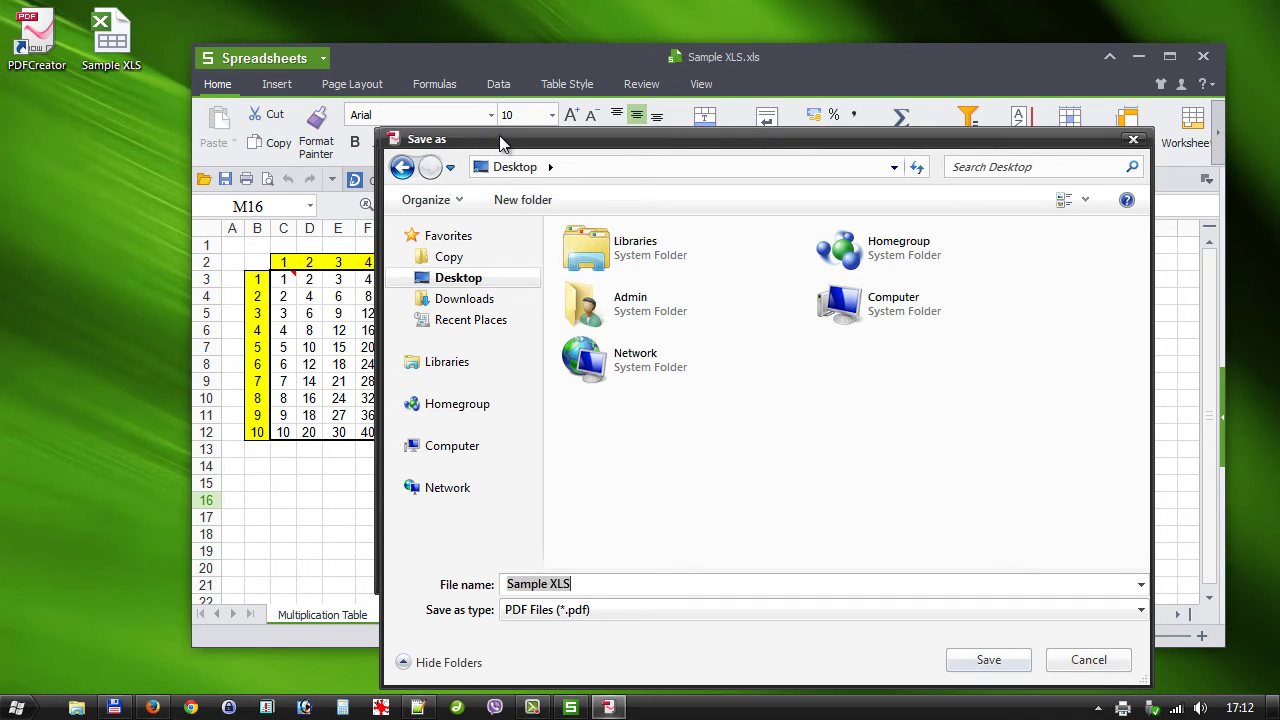
left_click_drag(499, 135, 457, 108)
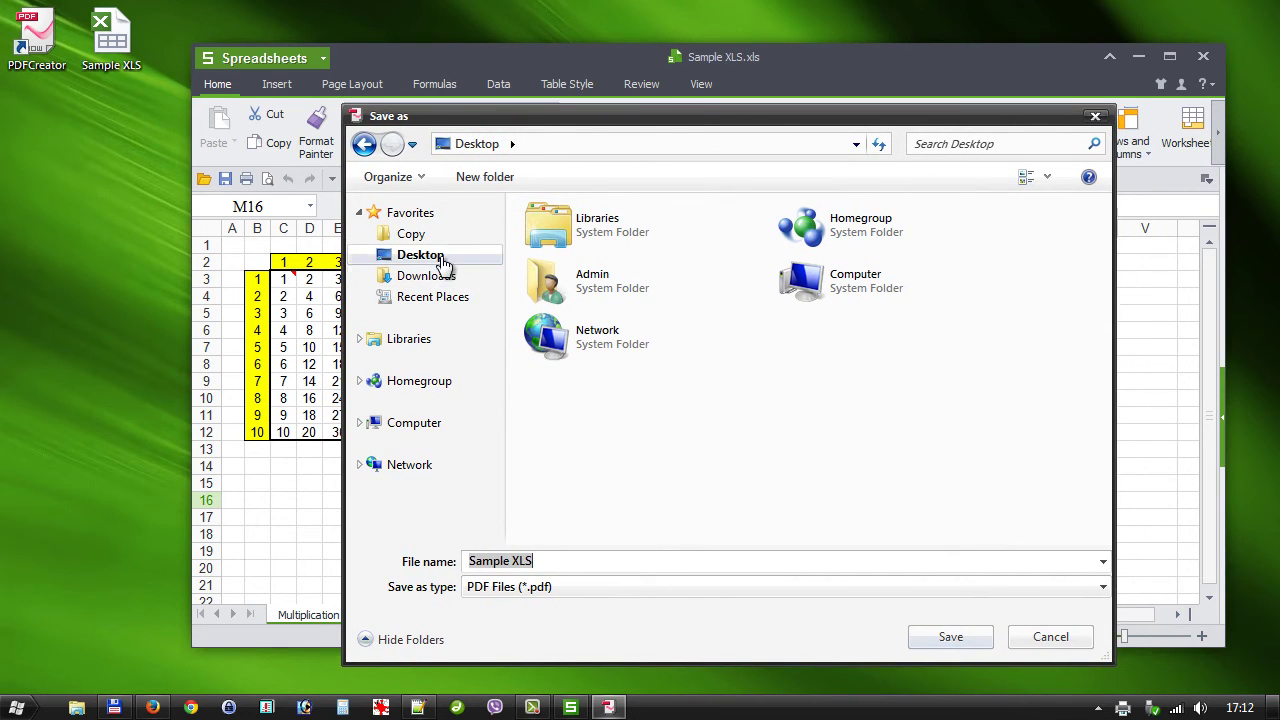
Step: Rename the file to 'Sample File' and save the PDF
left_click(570, 564)
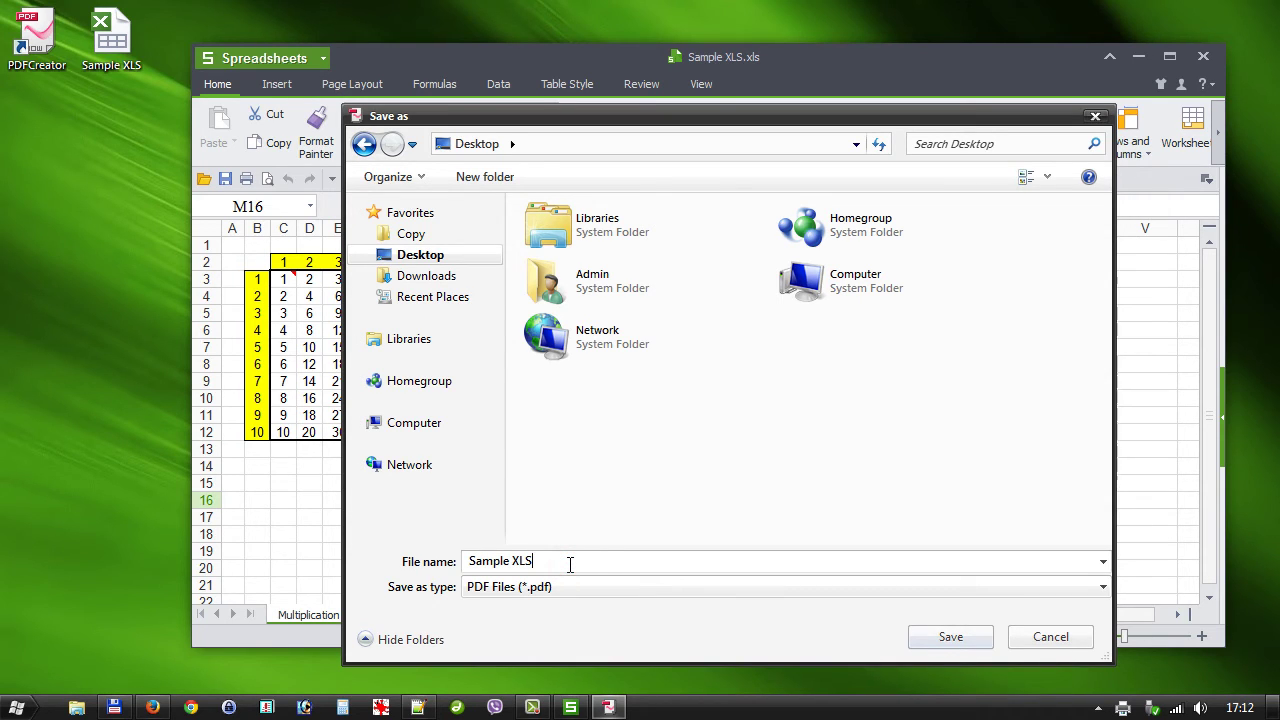
key("BackSpace")
key("BackSpace")
key("BackSpace")
type("Sample")
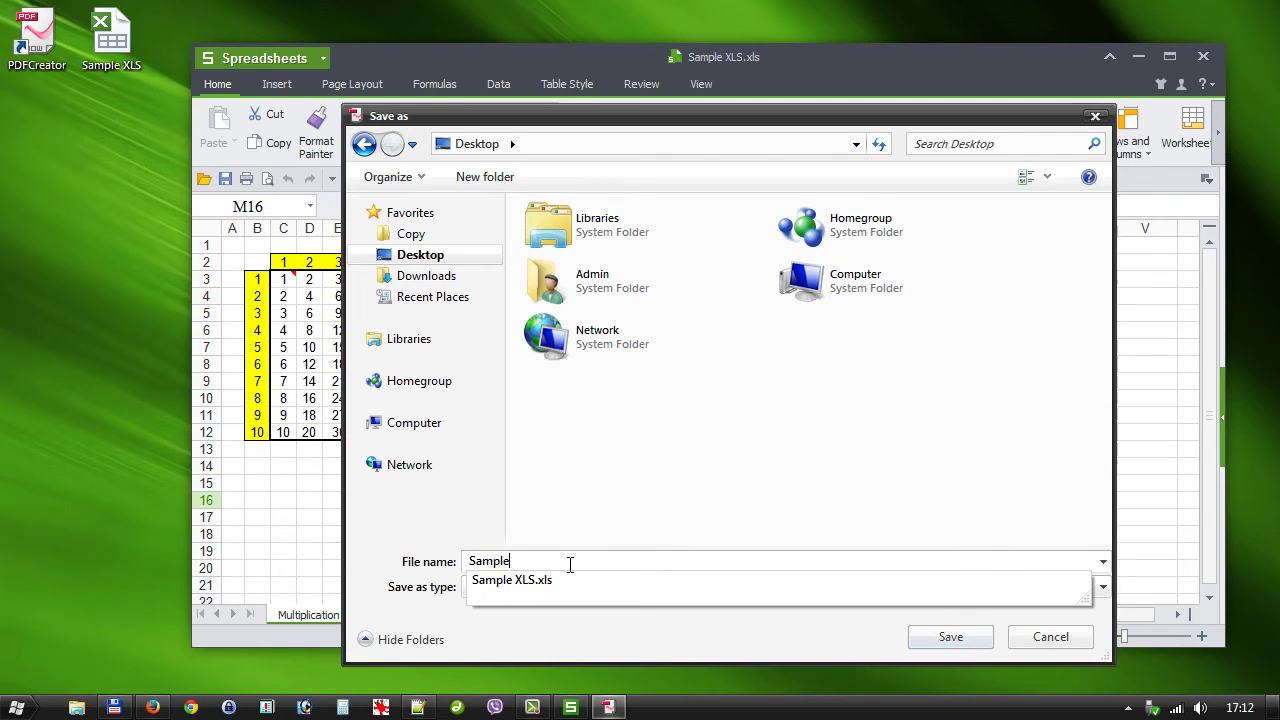
type(" F")
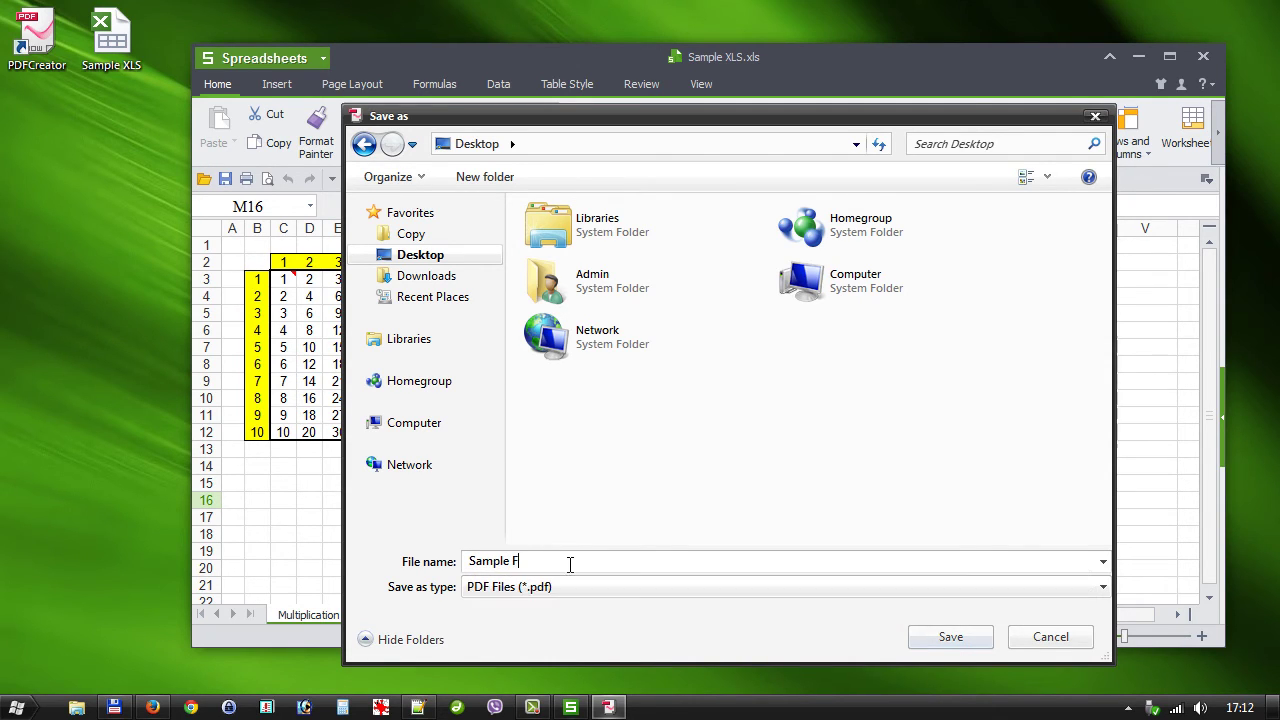
type("ile")
left_click(973, 637)
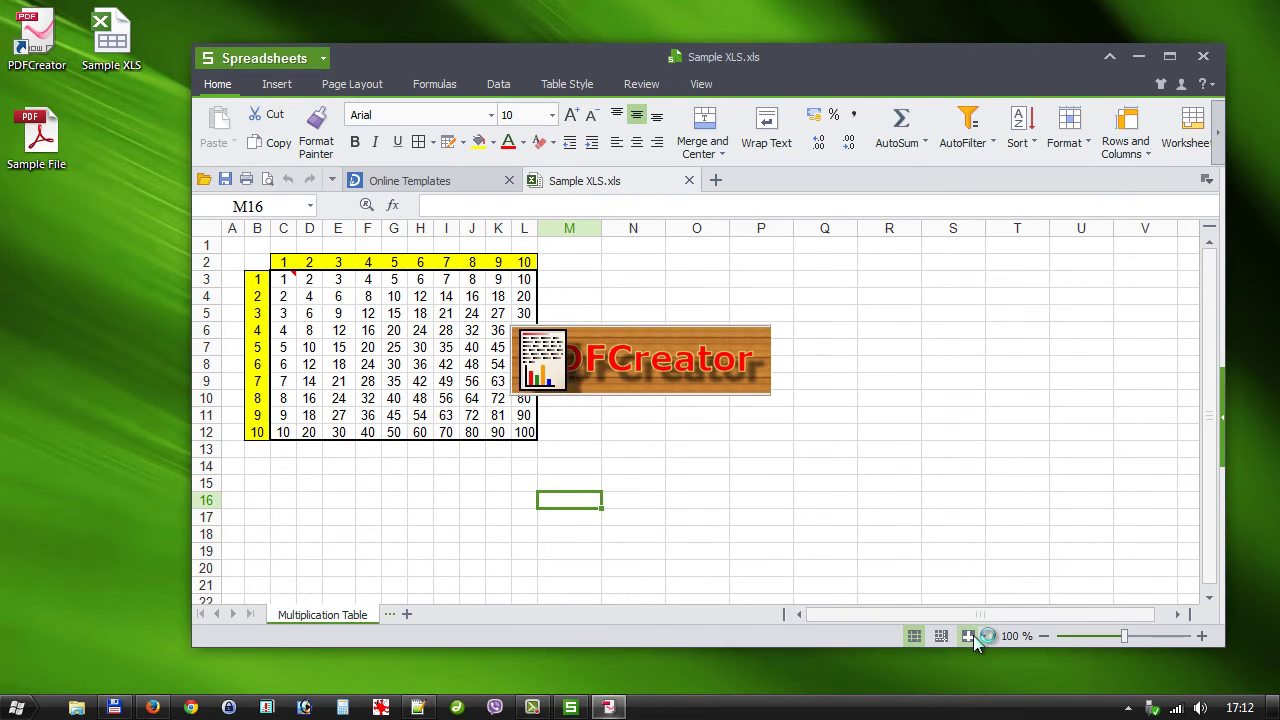